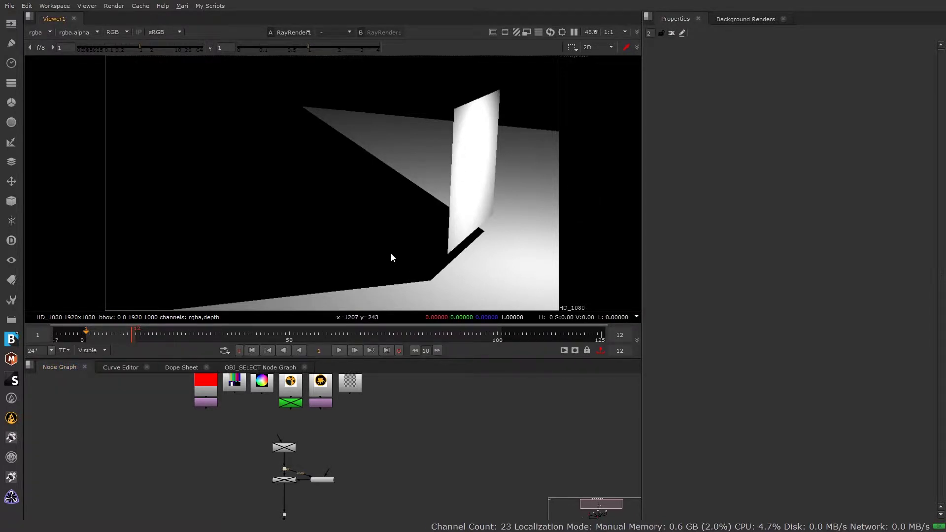
Examine the light, card and ground layout in the 3D view, and return to the 2D render.
key(Tab)
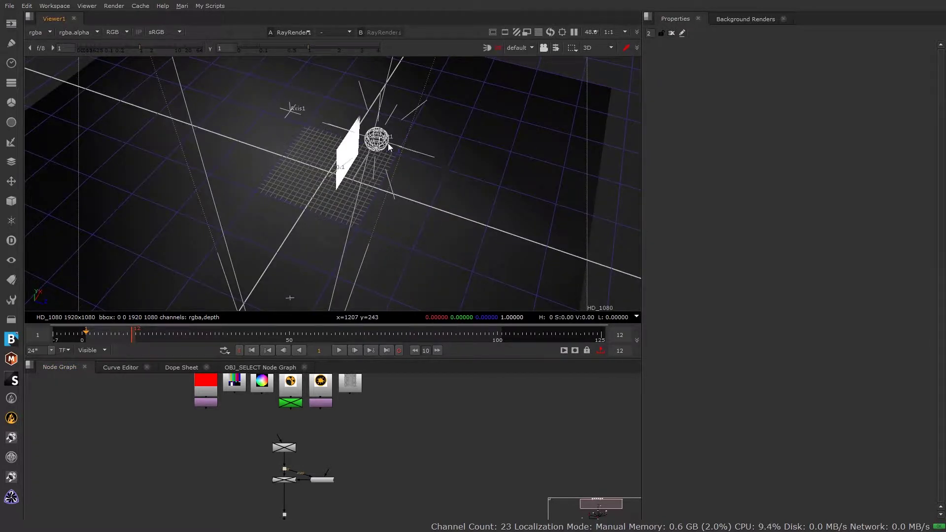
alt+drag(349, 152, 355, 138)
middle_drag(358, 151, 376, 102)
middle_drag(384, 220, 424, 196)
key(Tab)
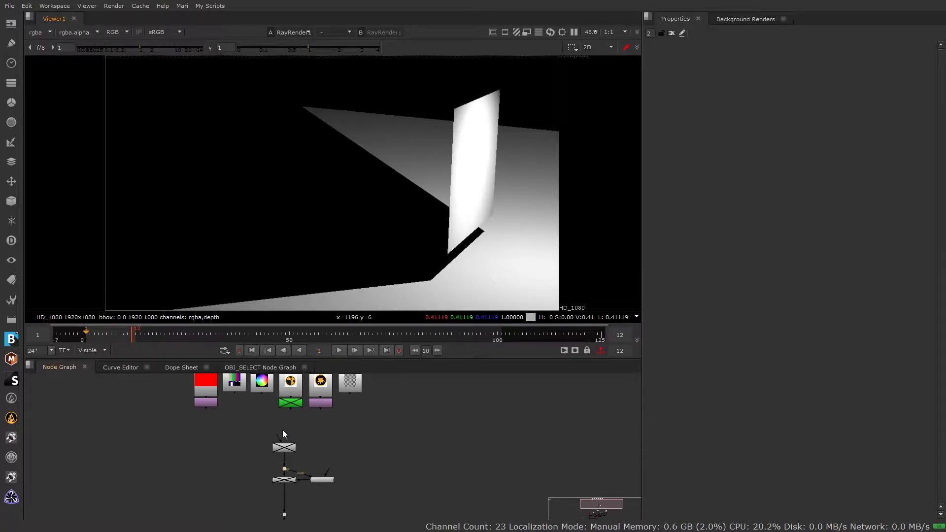
Connect the ColorBars1 pattern to the Text1 input and enable the Transmission node.
drag(283, 433, 235, 387)
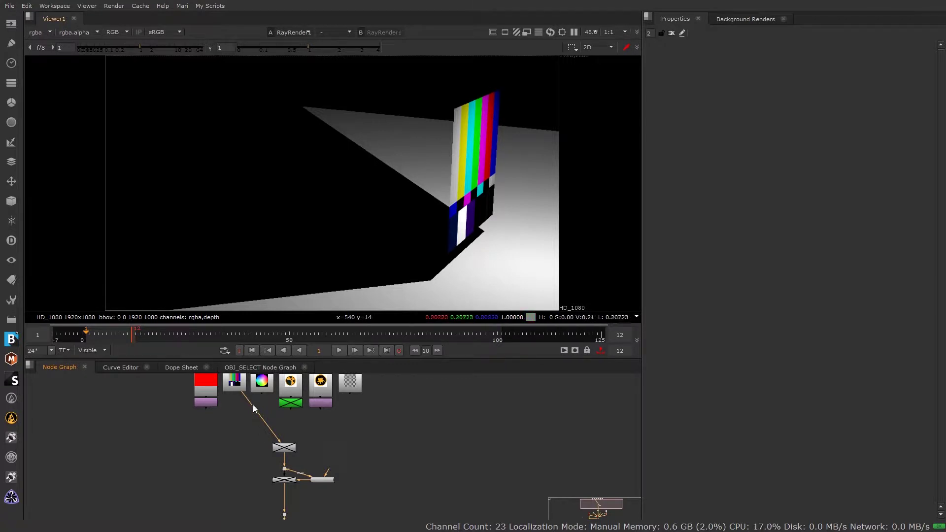
click(281, 482)
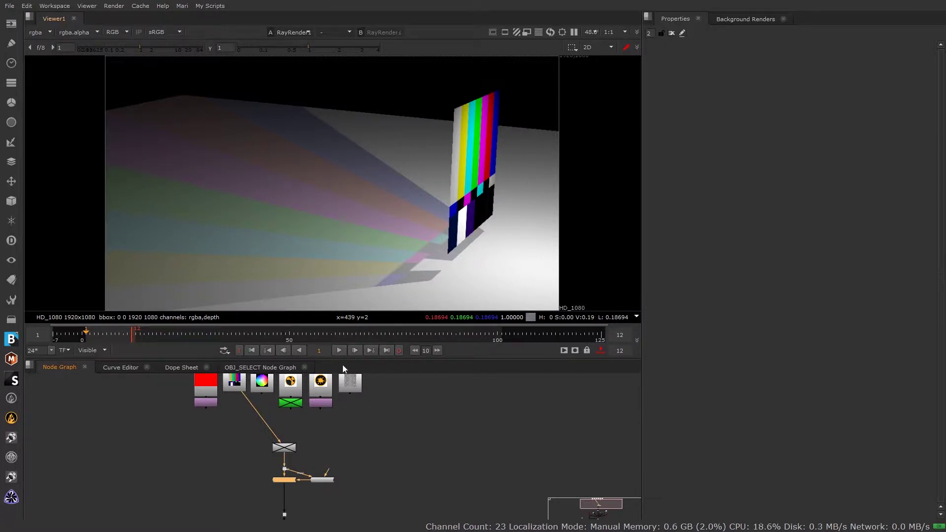
Enable the Cube1 geometry and the Light2 light in the scene.
middle_drag(336, 517, 348, 407)
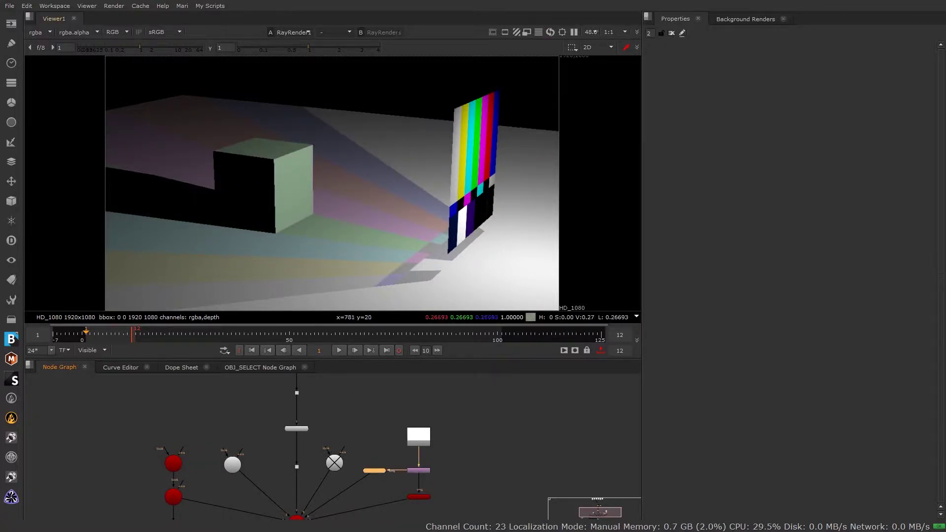
click(336, 464)
key(d)
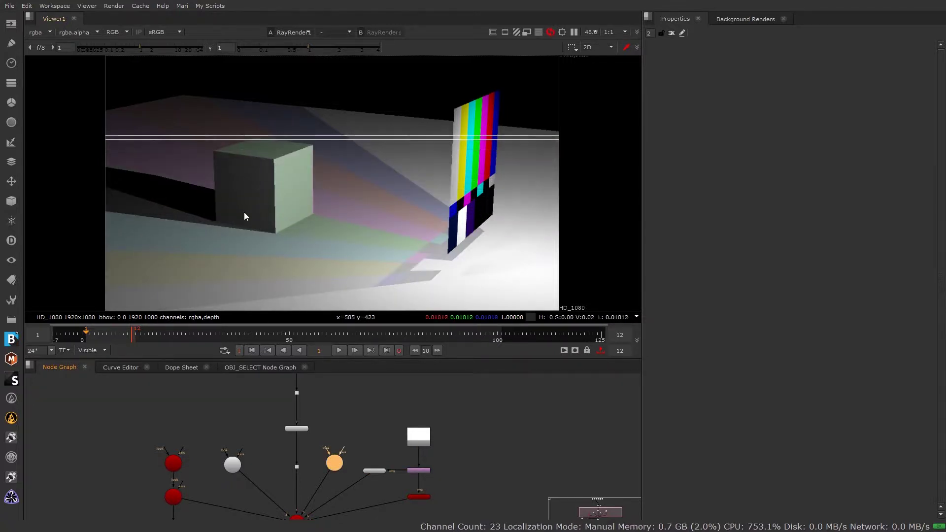
Play the animation while switching the Text1 input to ColorWheel1, and stop playback back at the first frame.
click(339, 350)
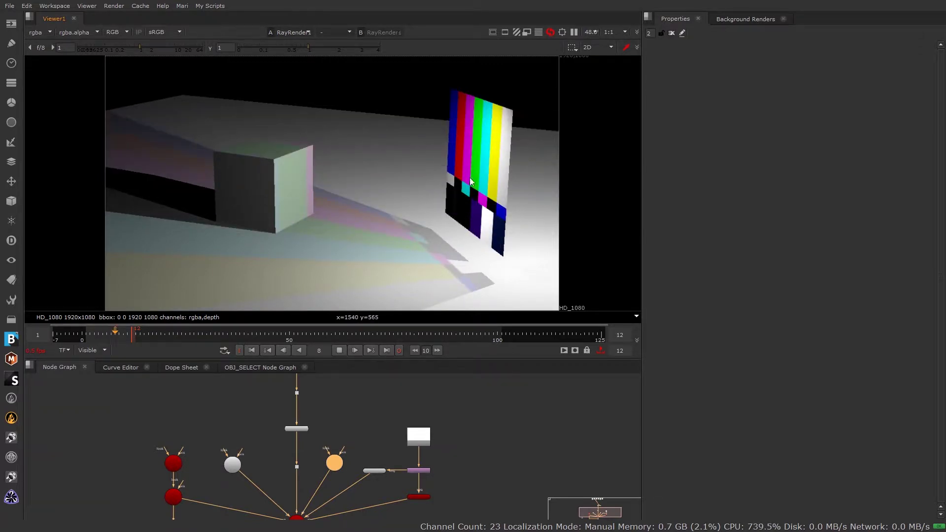
middle_drag(317, 379, 310, 452)
drag(262, 399, 273, 386)
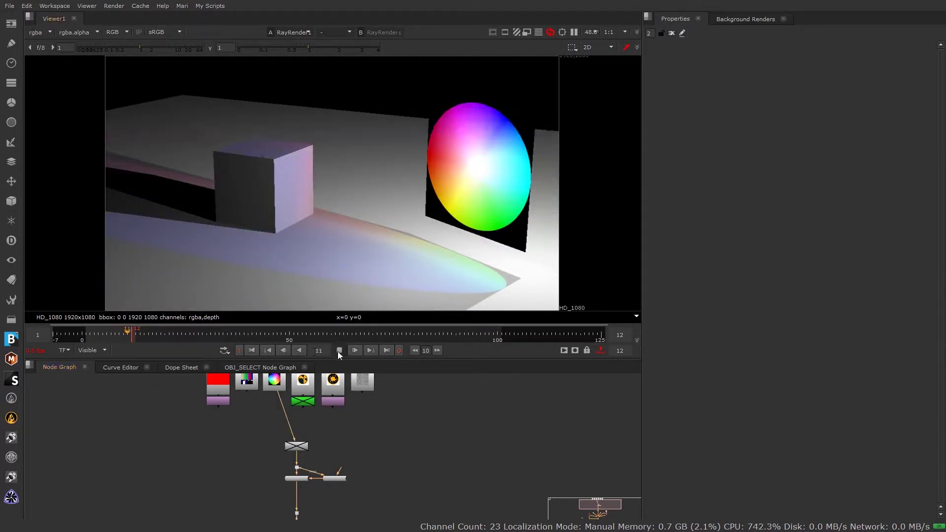
click(338, 350)
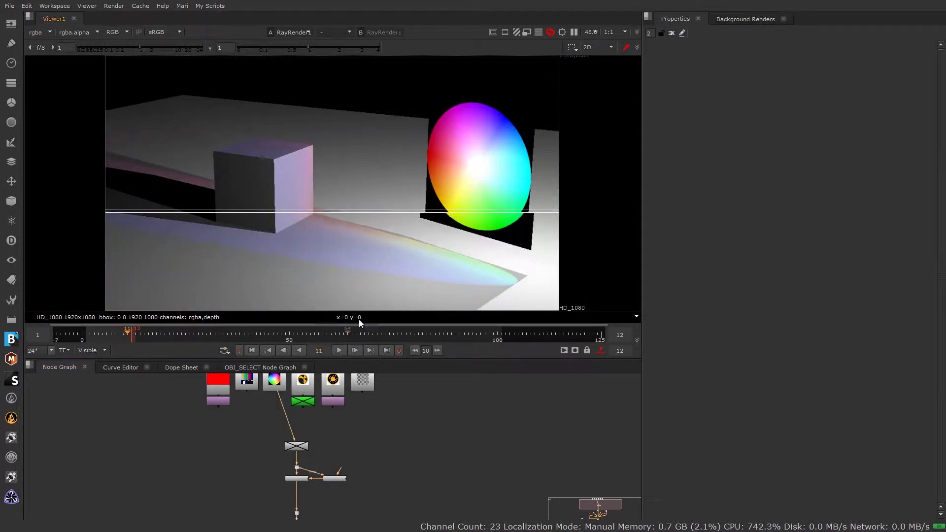
click(251, 349)
Feed the Nuke icon image branch into the Text1 input, and reconnect ColorWheel1.
drag(279, 397, 303, 401)
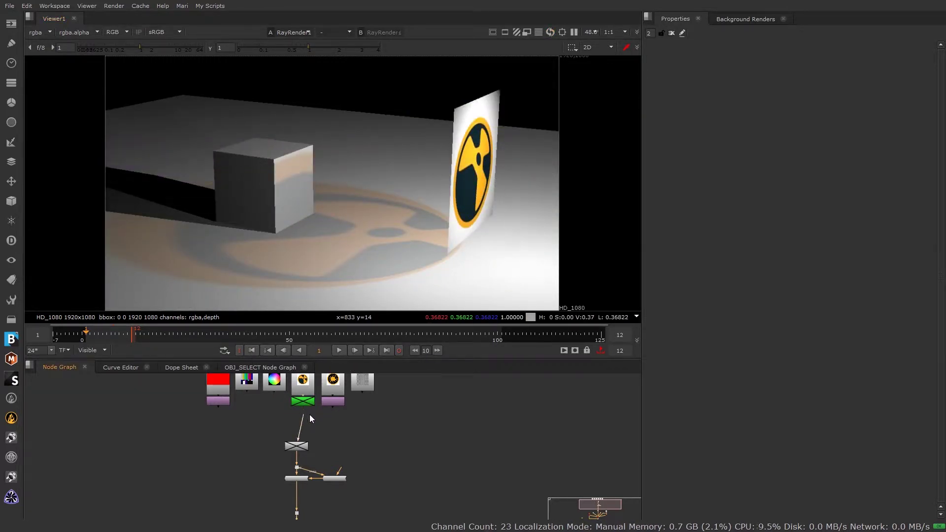
drag(315, 414, 274, 387)
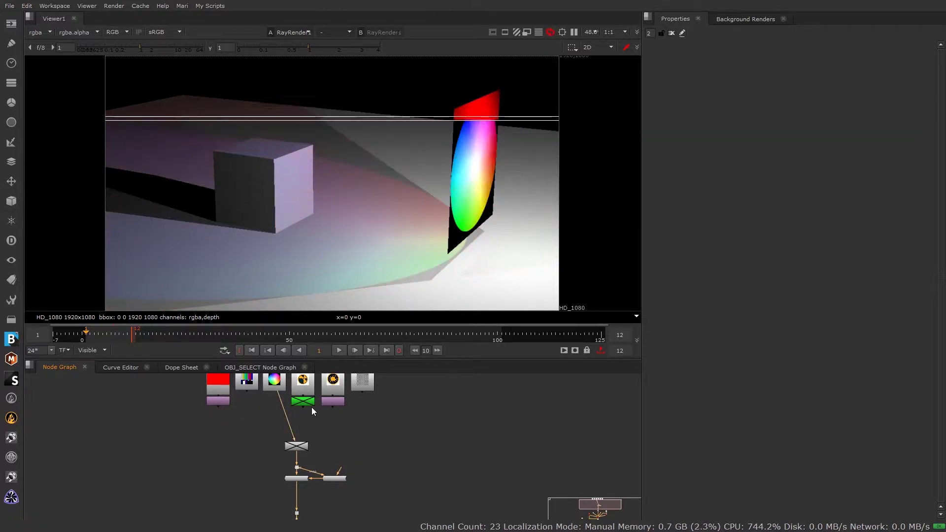
Enable the Text1 (alpha) node between the ColorWheel1 source and the Transmission node.
scroll(308, 406, up, 2)
middle_drag(323, 423, 334, 399)
scroll(332, 436, up, 4)
scroll(329, 437, down, 4)
scroll(329, 438, up, 2)
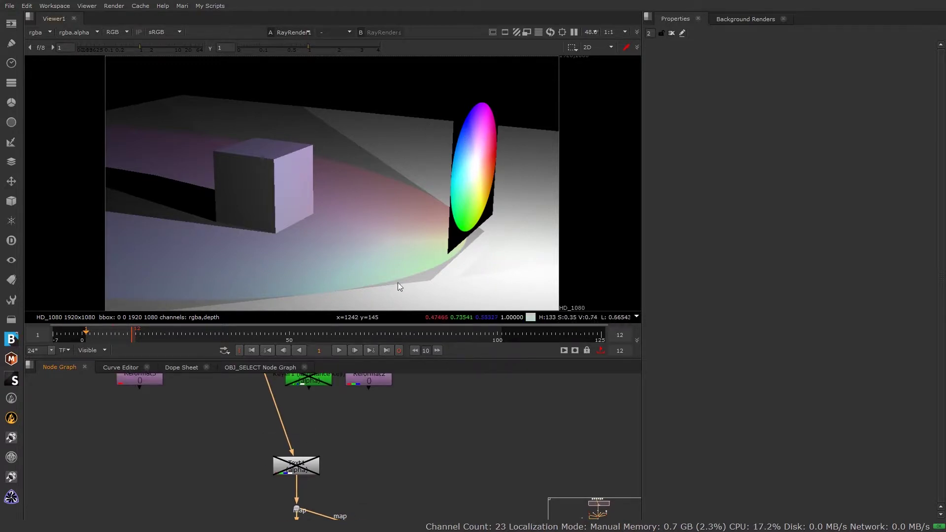
scroll(286, 476, up, 1)
scroll(287, 476, up, 1)
click(304, 467)
scroll(338, 447, down, 3)
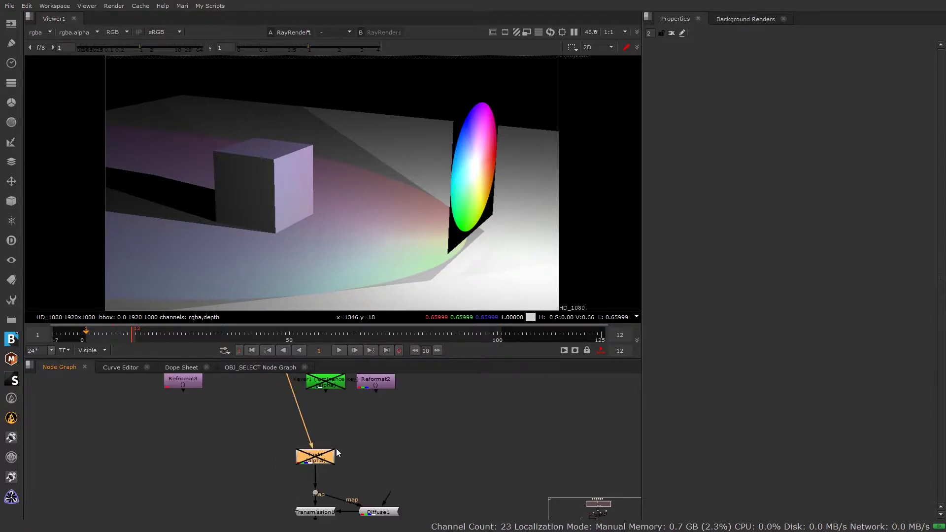
middle_drag(344, 450, 337, 437)
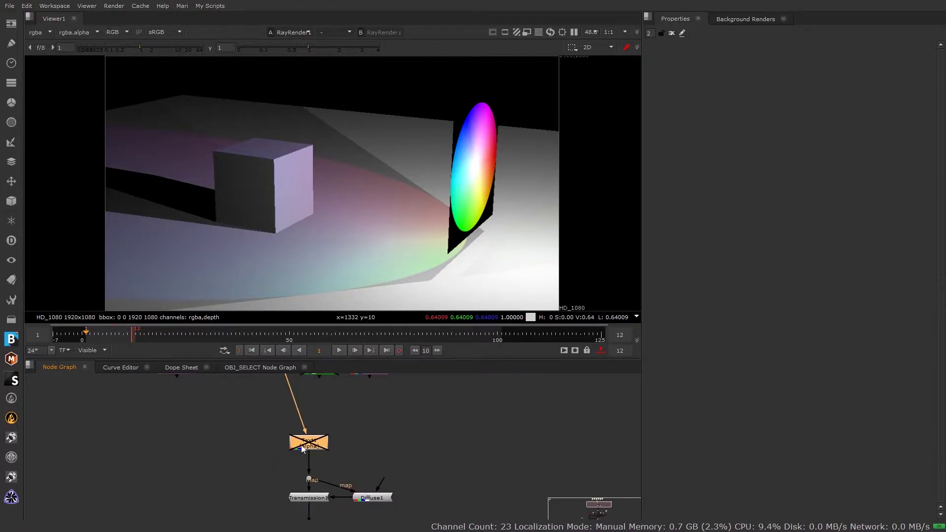
key(d)
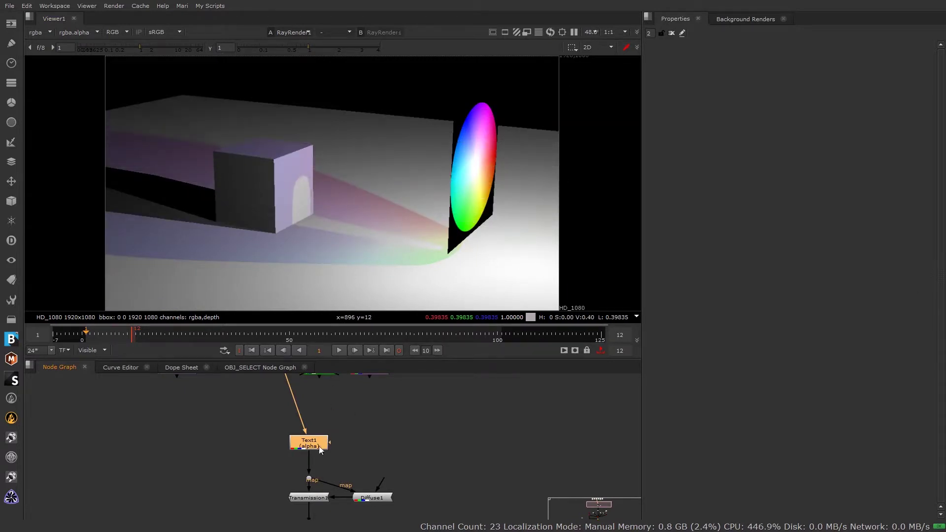
Feed the red Constant2 through Reformat3 into Text1, and switch the input back to ColorWheel1.
middle_drag(354, 402, 362, 482)
drag(288, 439, 189, 447)
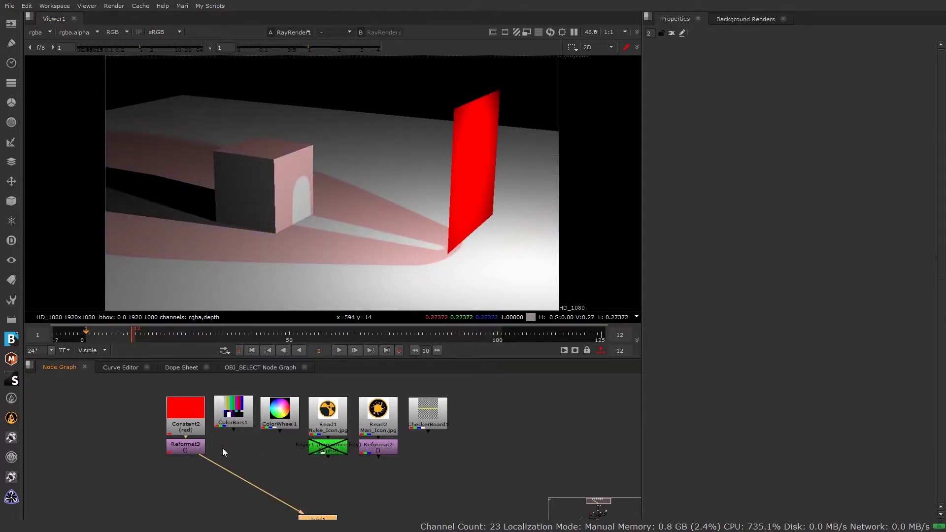
drag(209, 462, 282, 421)
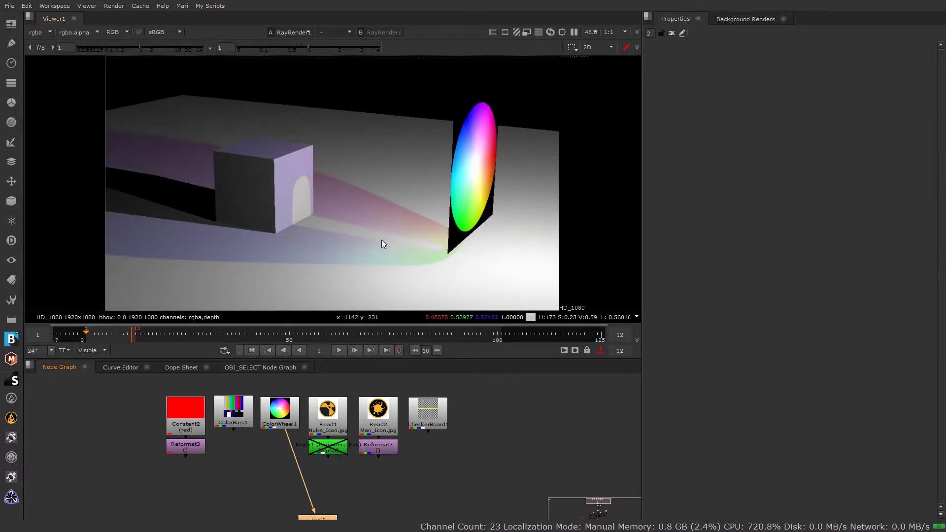
Open the OBJ_SELECT node's properties and set its which value to 1.
middle_drag(480, 216, 461, 206)
middle_drag(490, 458, 485, 358)
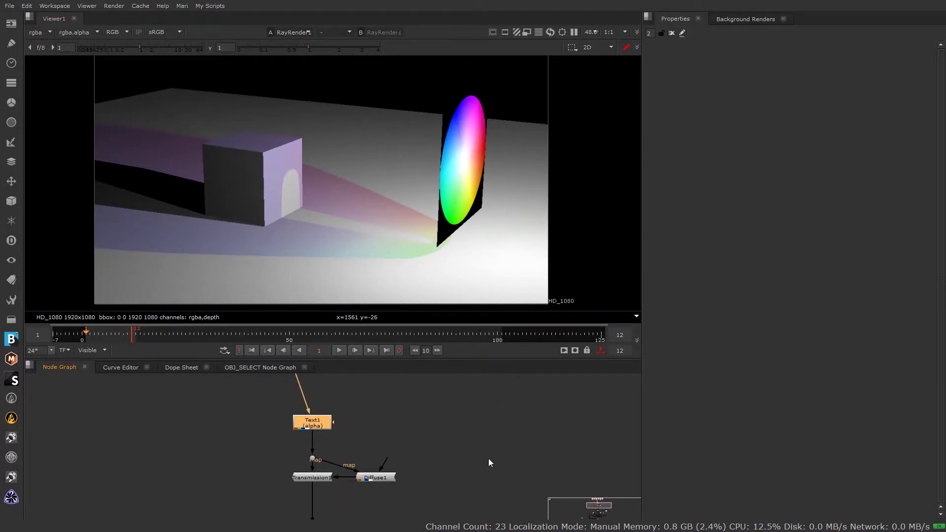
middle_drag(486, 436, 482, 285)
double_click(315, 414)
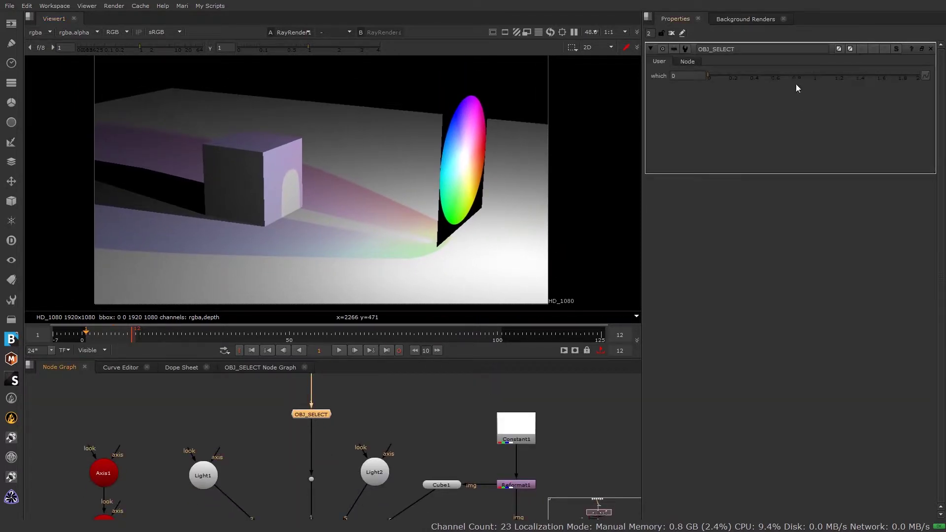
click(678, 76)
text(1)
key(Return)
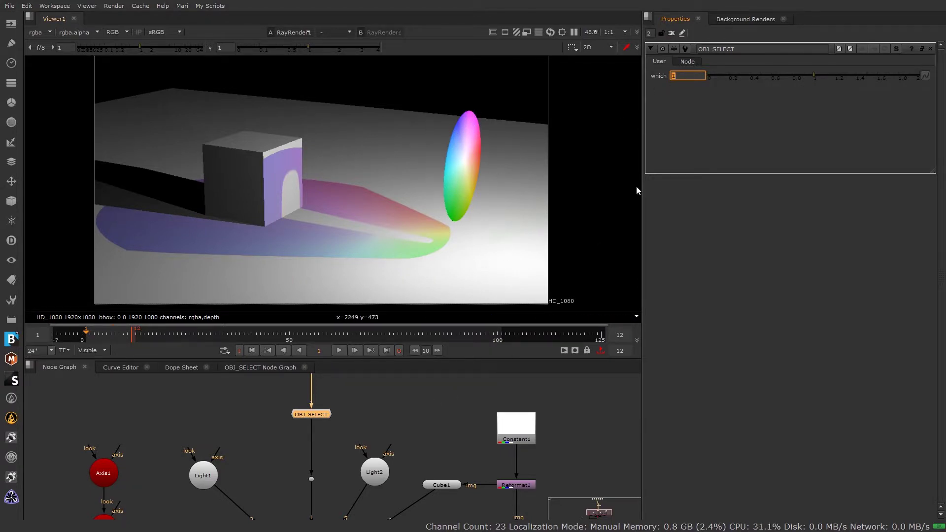
Set OBJ_SELECT's which value back to 0 and disable the Text1 node.
text(0)
key(Return)
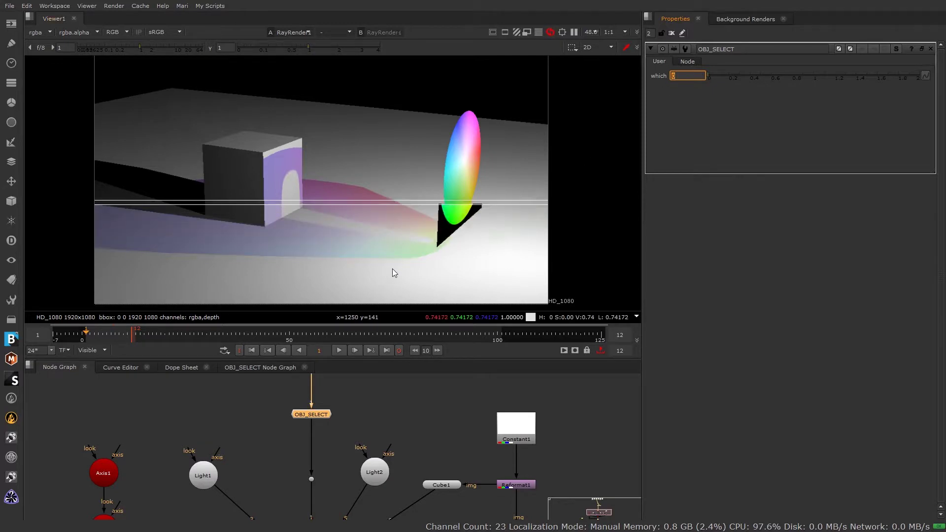
middle_drag(311, 393, 319, 466)
middle_drag(336, 377, 329, 448)
click(314, 392)
key(d)
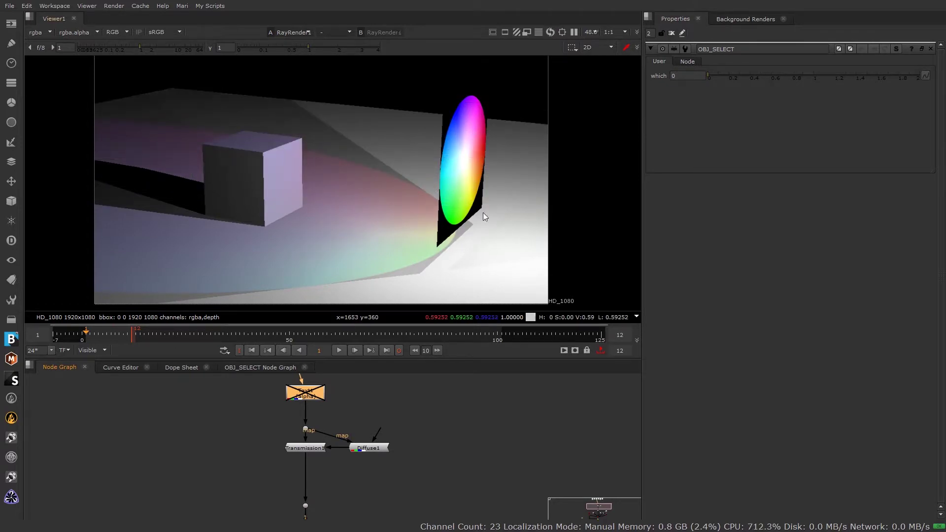
Step OBJ_SELECT's which value to 1 and on to 2.
click(673, 75)
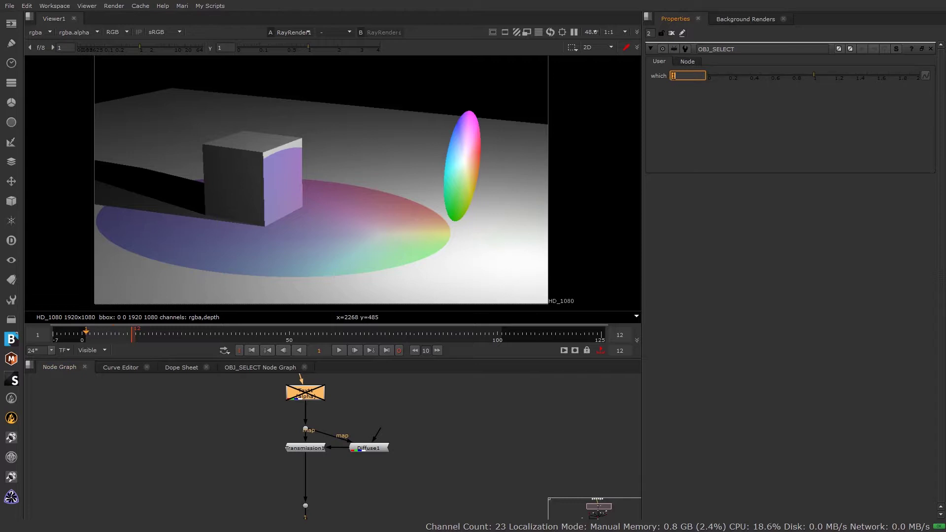
key(Up)
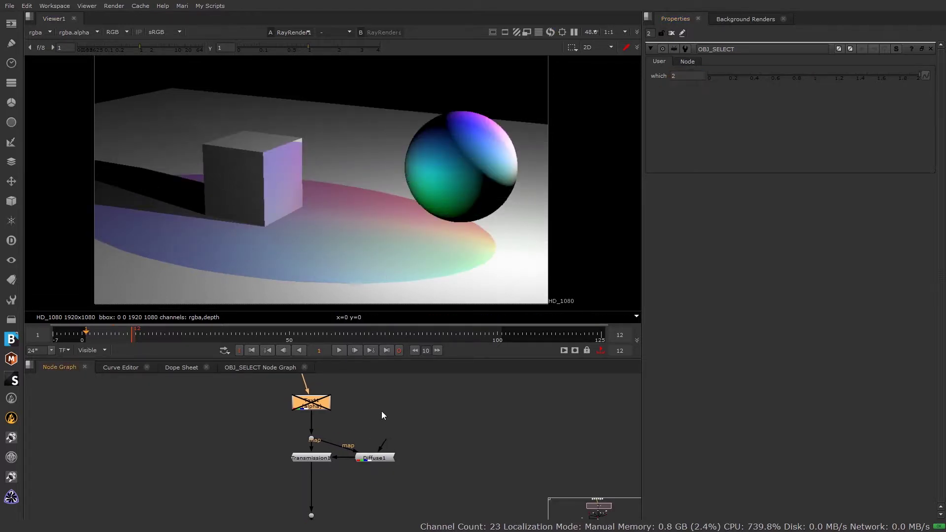
Switch the Text1 input to ColorBars1, and replace it with the Nuke icon's Keyer1 branch.
middle_drag(374, 398, 393, 457)
middle_drag(337, 441, 338, 474)
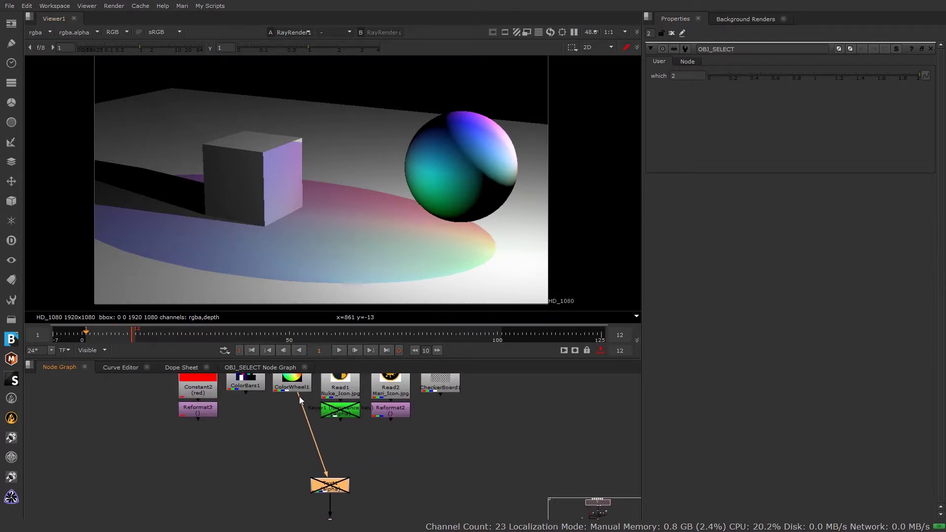
drag(300, 396, 248, 389)
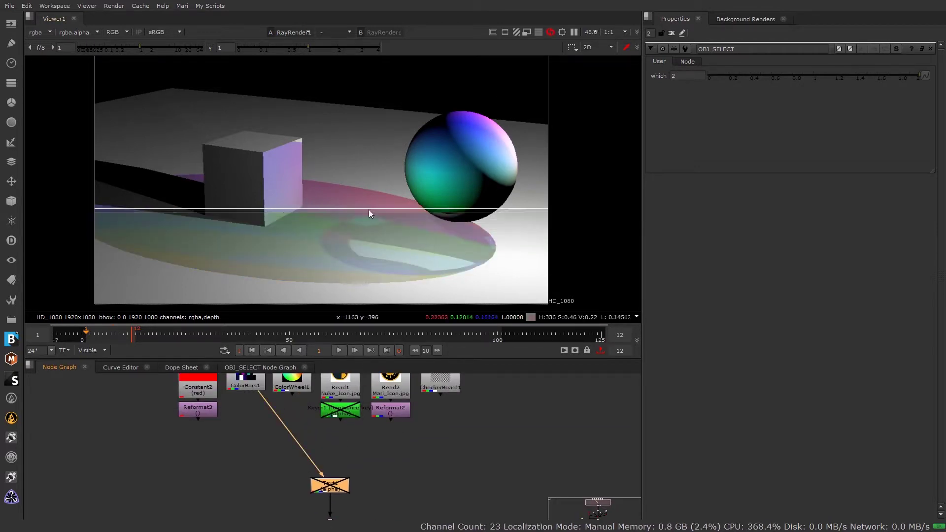
drag(261, 400, 325, 415)
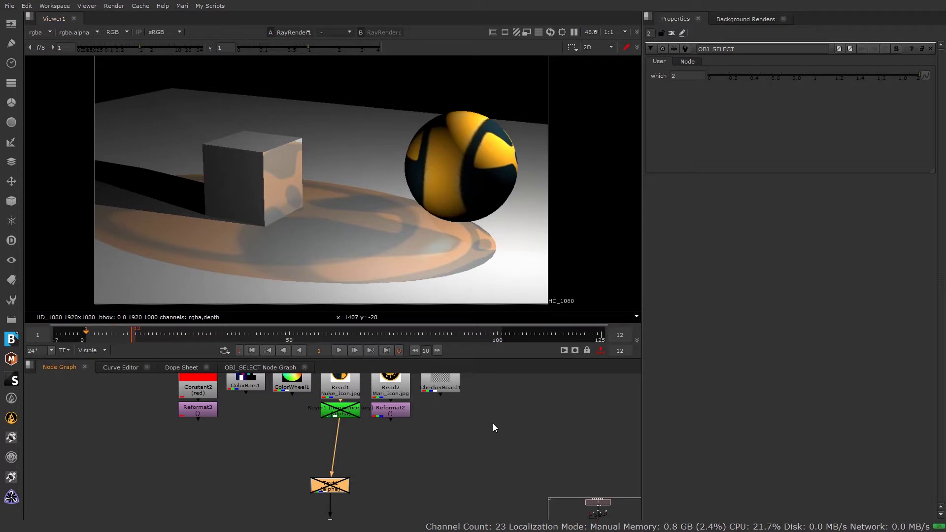
Connect the red Constant2 branch, via Reformat3, to the Text1 input.
middle_drag(462, 434, 461, 382)
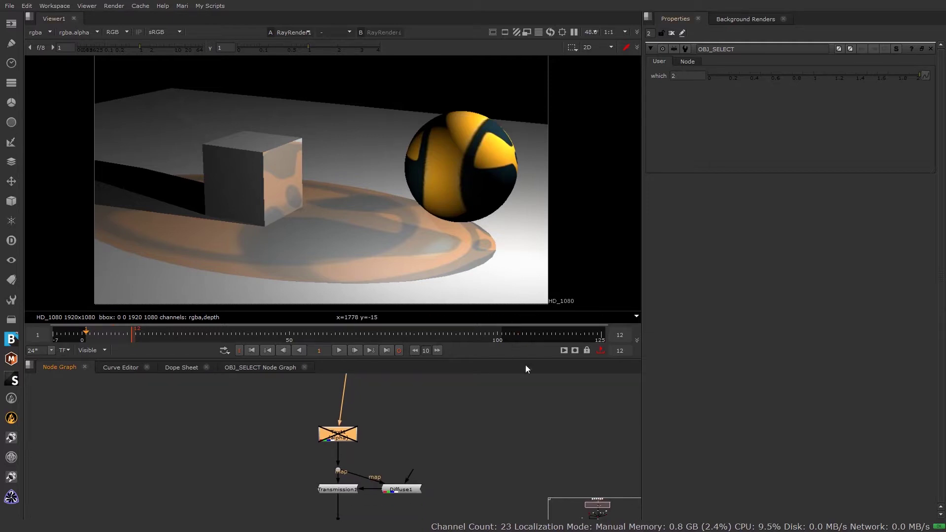
middle_drag(426, 424, 413, 379)
middle_drag(373, 436, 371, 502)
middle_drag(358, 420, 358, 463)
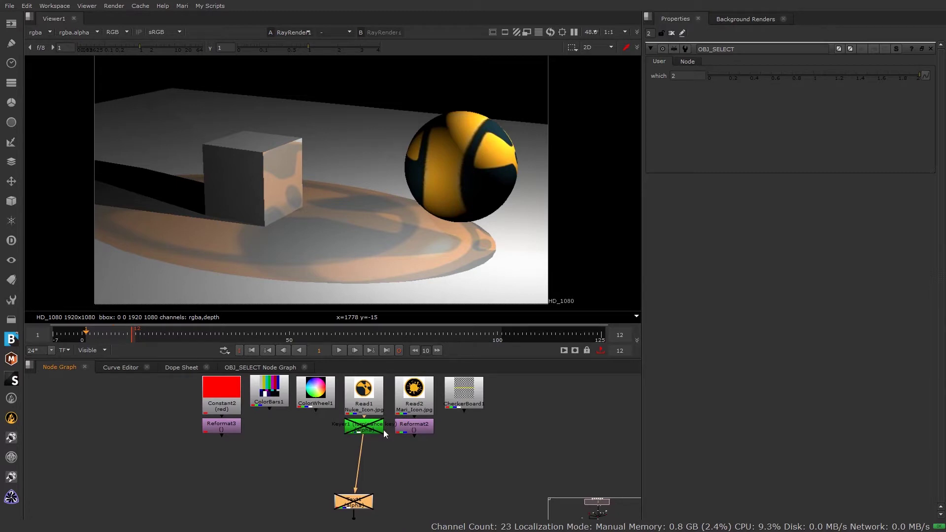
drag(362, 446, 277, 417)
drag(235, 432, 234, 431)
middle_drag(440, 497, 440, 470)
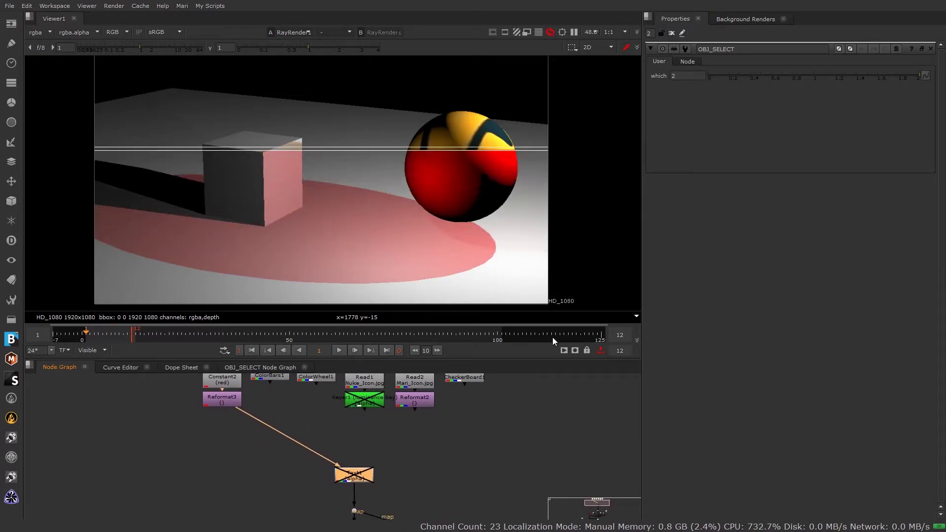
Set OBJ_SELECT's which value to 1 and enable the Text1 node again.
click(670, 75)
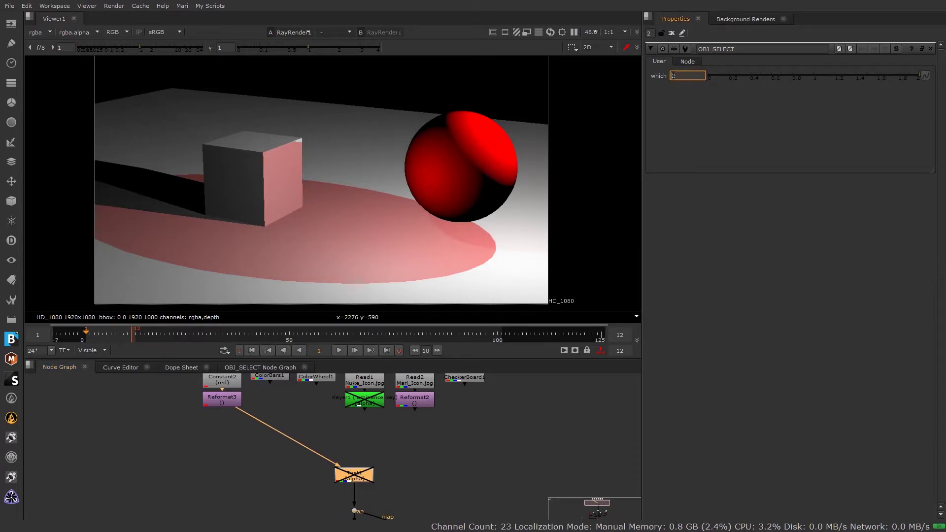
key(Down)
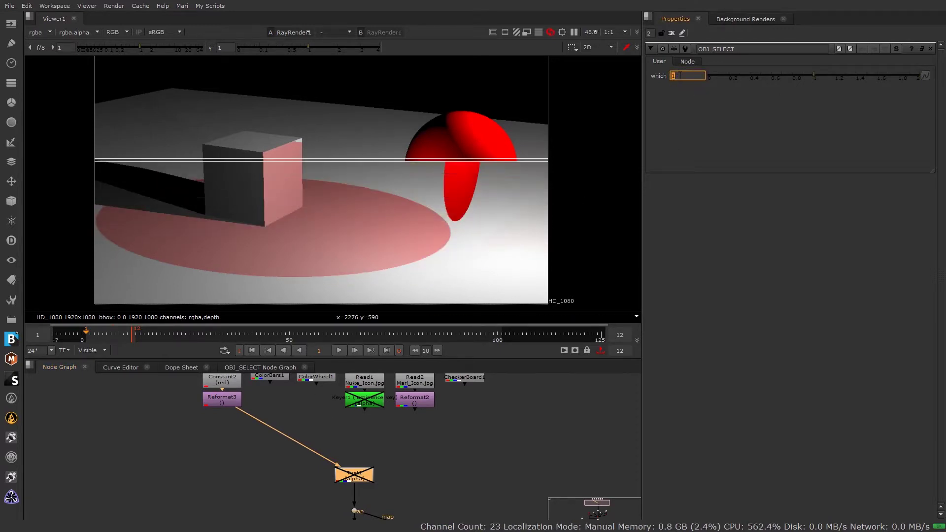
mouse_move(381, 496)
middle_down()
mouse_move(379, 433)
mouse_move(378, 498)
middle_up()
key(d)
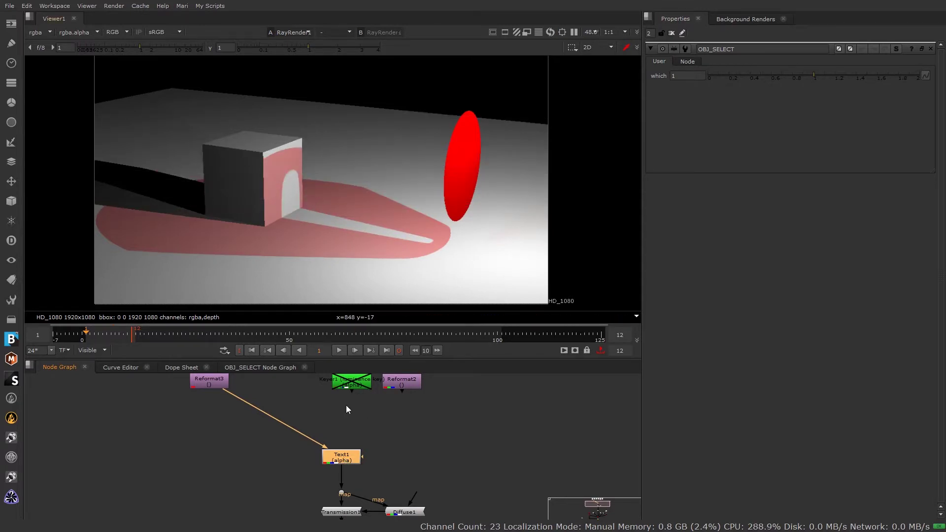
Move the Diffuse1 node up so it sits level with the dot beneath Text1.
middle_drag(343, 461, 364, 401)
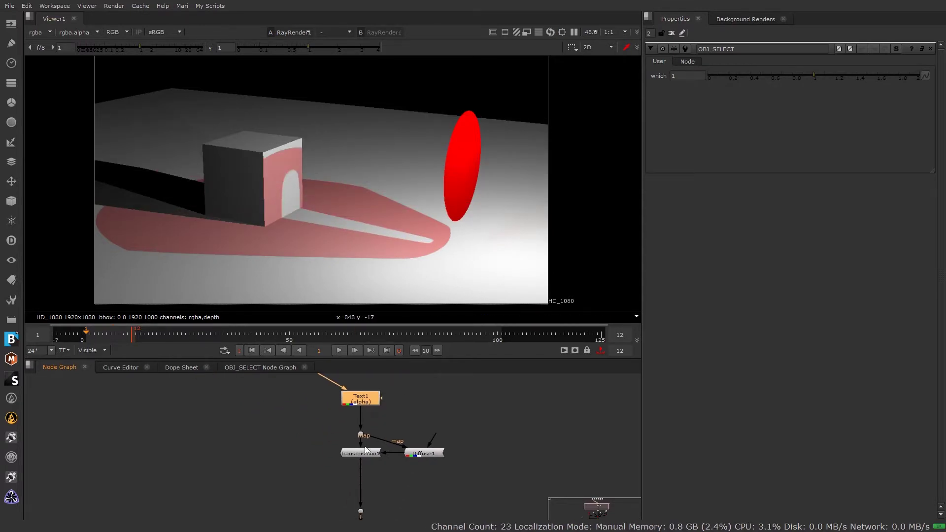
click(361, 468)
drag(362, 468, 361, 456)
drag(423, 454, 428, 433)
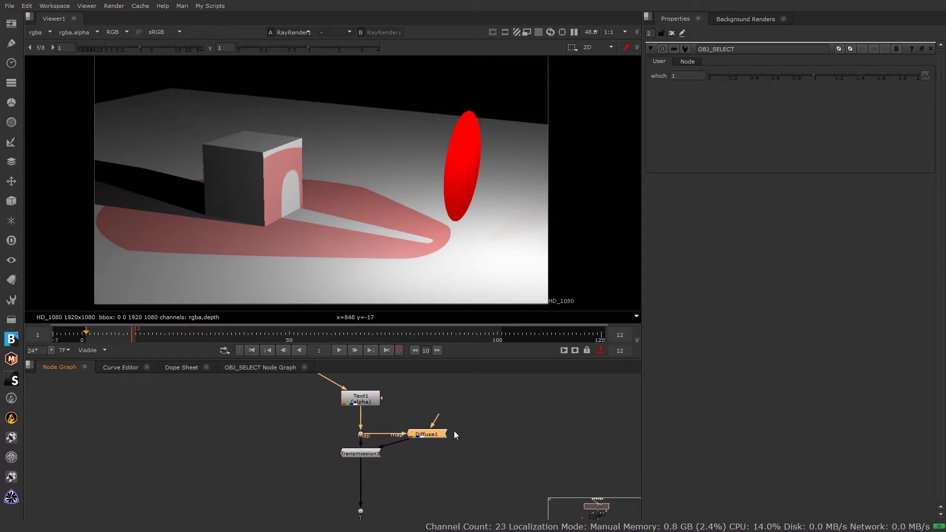
Move the Transmission node down so it sits below the dot and the Diffuse1 node.
click(365, 453)
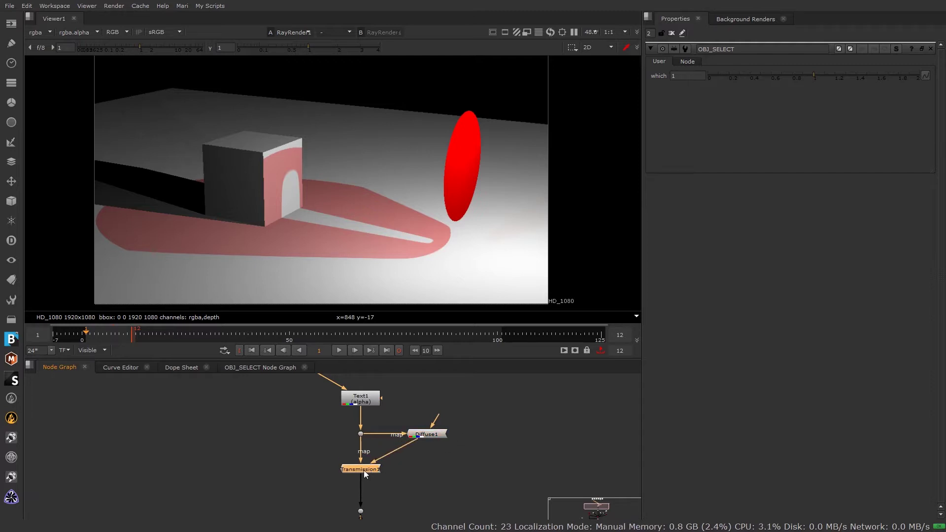
middle_drag(364, 394, 358, 472)
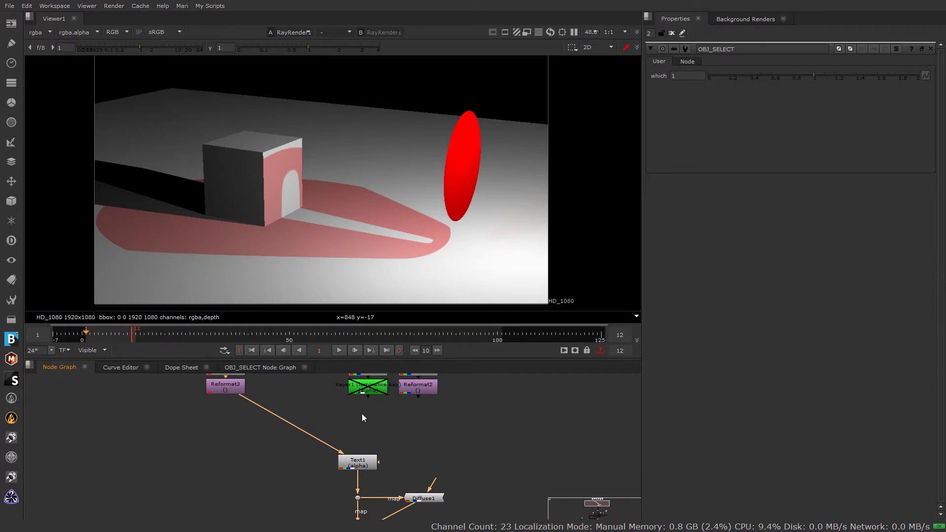
middle_drag(357, 439, 399, 393)
middle_drag(407, 442, 403, 419)
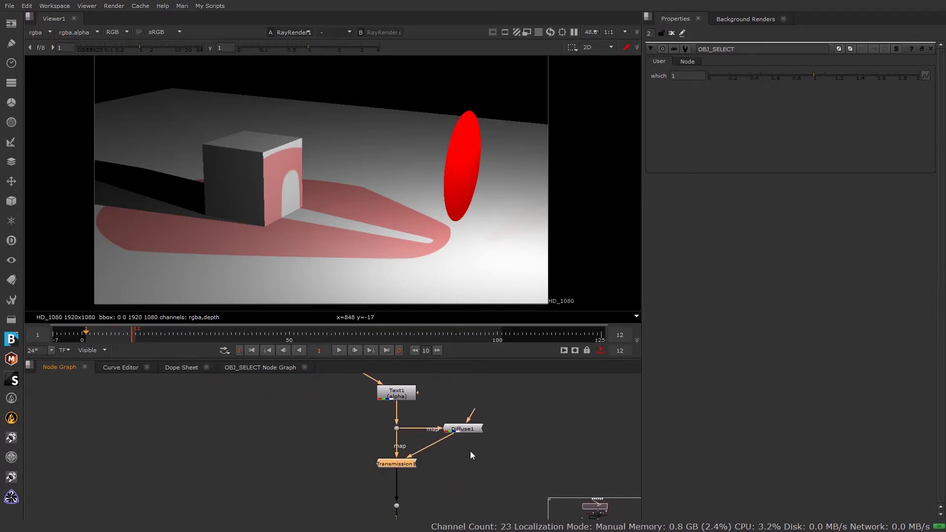
Set OBJ_SELECT's which value to 0 to show the card, and return it to 1 for the sphere.
middle_drag(450, 440, 358, 444)
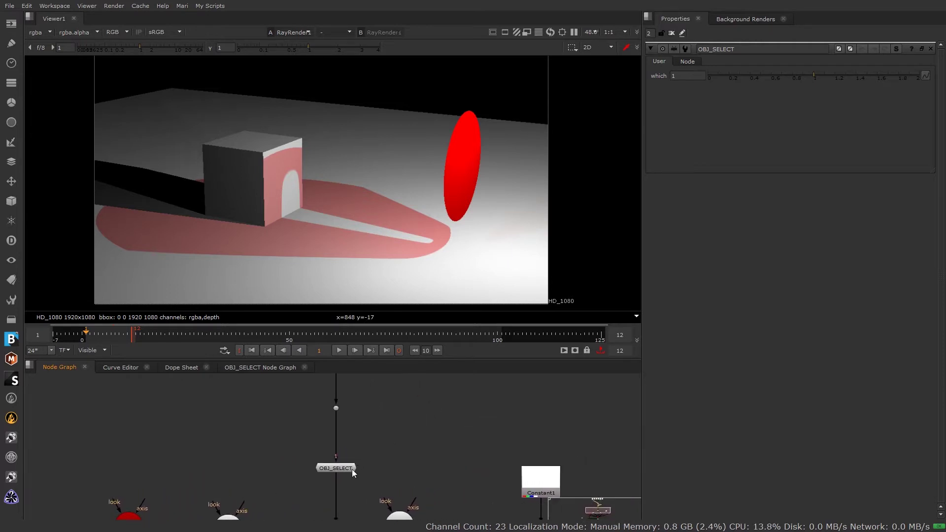
double_click(326, 469)
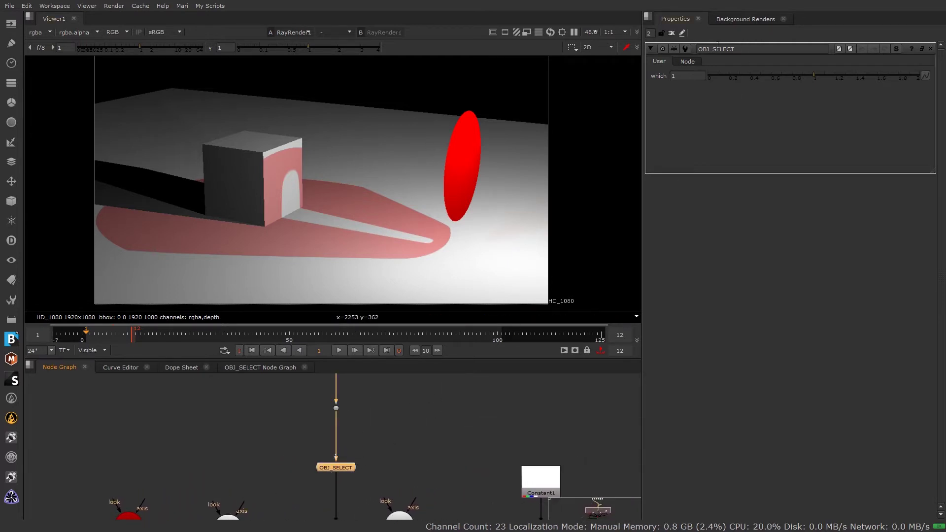
click(673, 76)
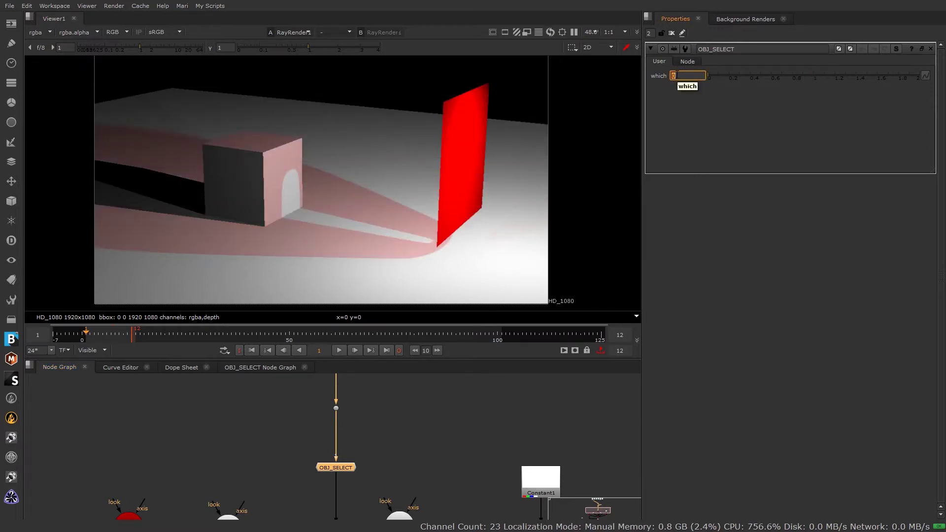
text(1)
key(Return)
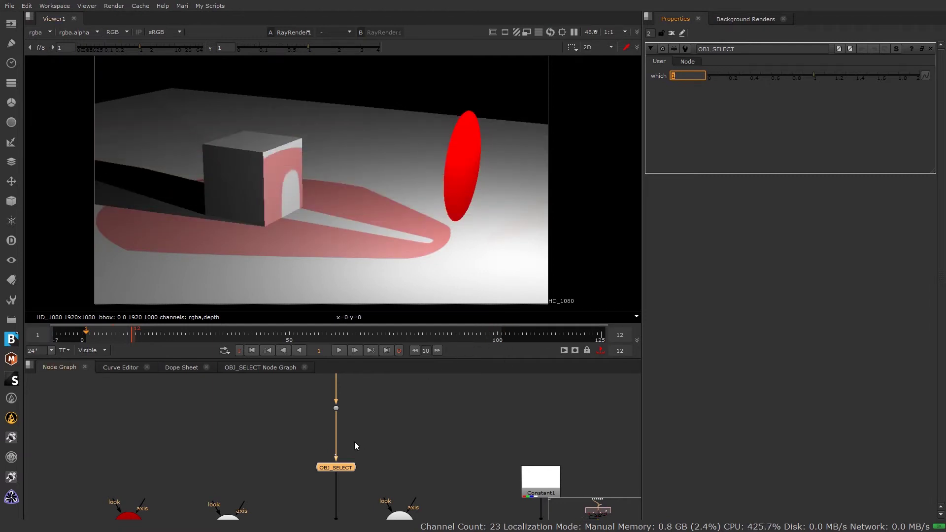
Examine the light and camera nodes feeding Scene1, opening Light1's properties and selecting Camera1.
middle_drag(356, 494, 403, 447)
scroll(403, 447, down, 6)
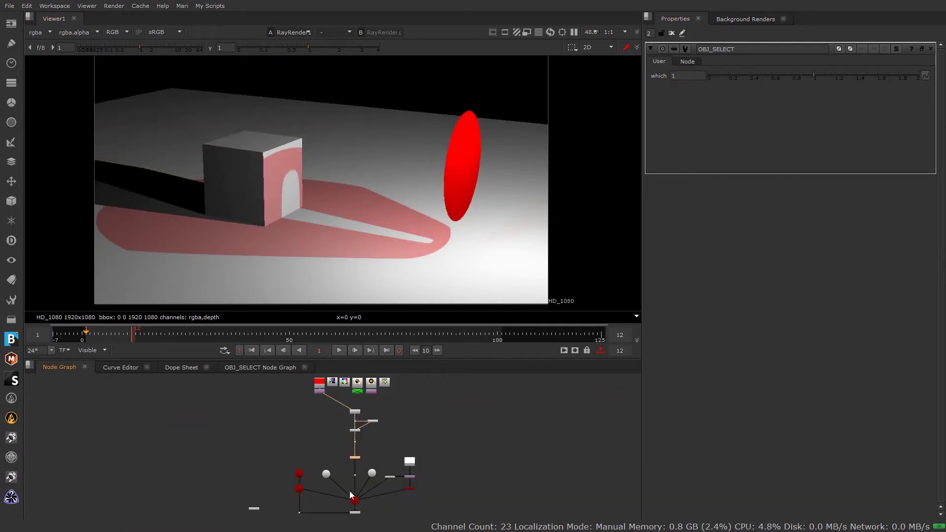
scroll(350, 491, up, 5)
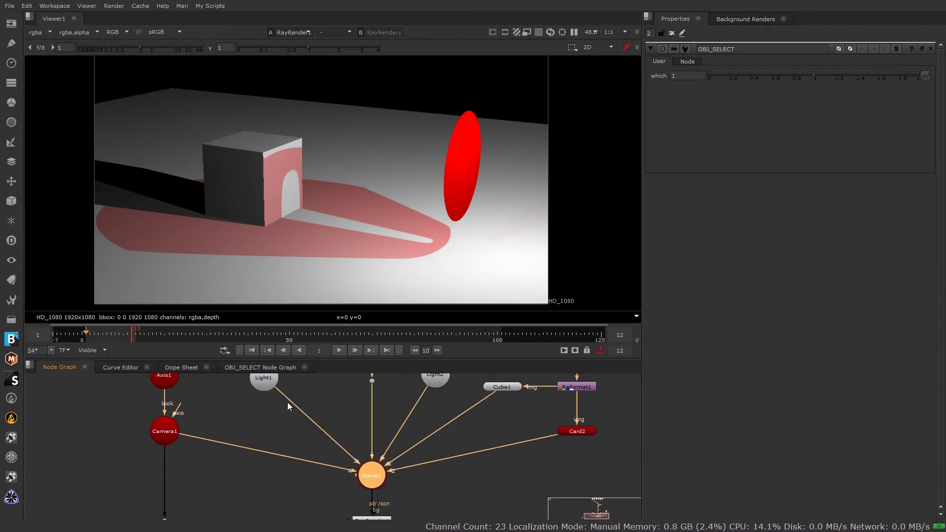
middle_drag(287, 406, 281, 417)
click(260, 402)
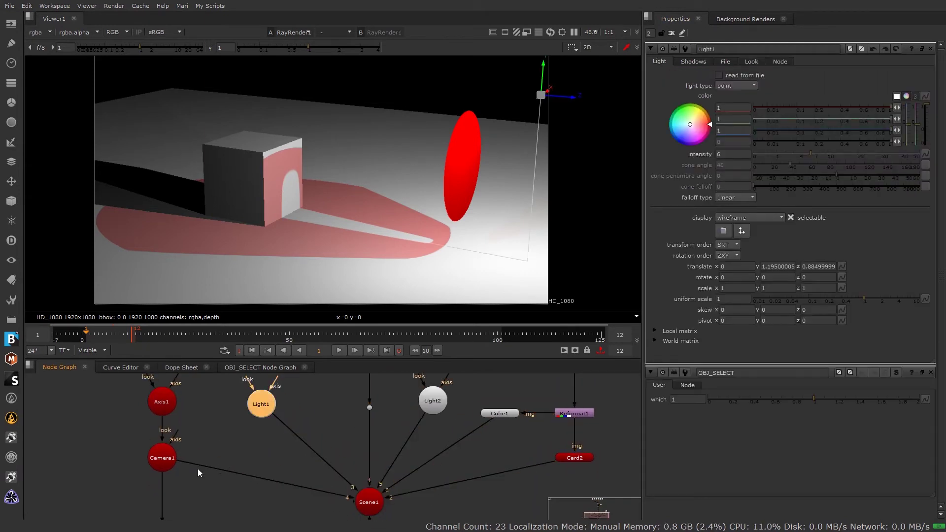
click(166, 458)
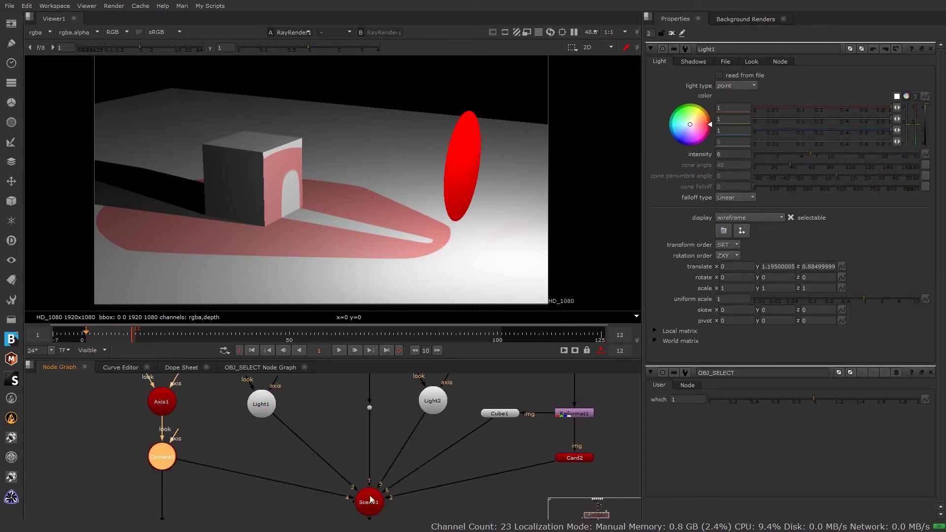
Examine the Card2 and Cube1 geometry connected to Reformat1, and the RayRender1 node below Scene1.
middle_drag(508, 423, 389, 449)
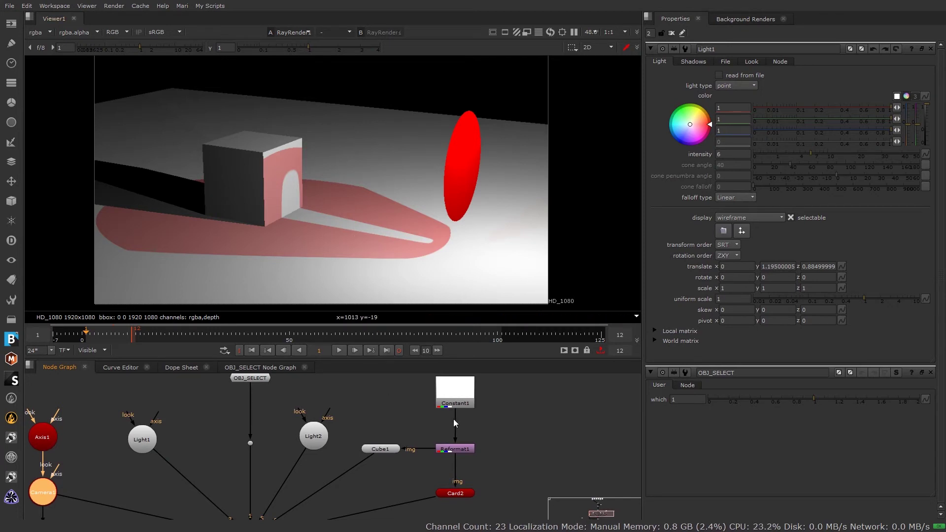
middle_drag(489, 460, 440, 436)
click(426, 481)
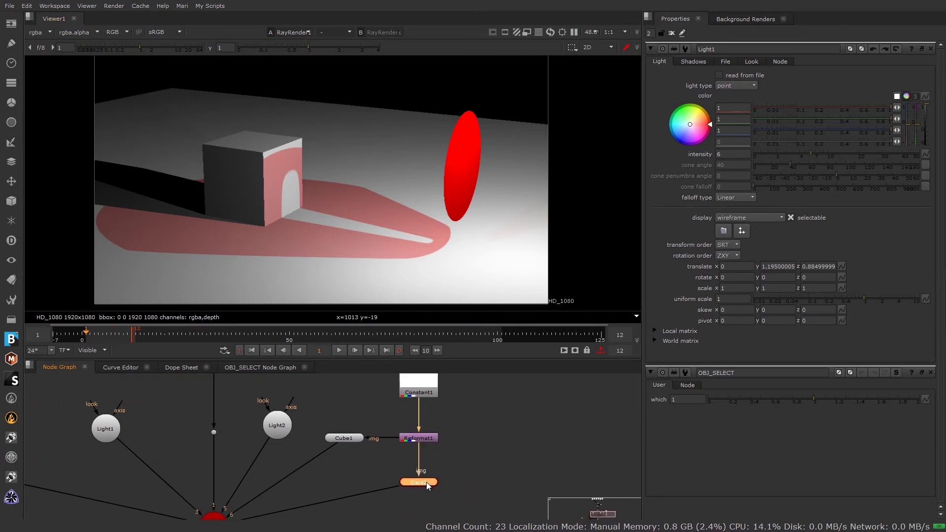
click(346, 438)
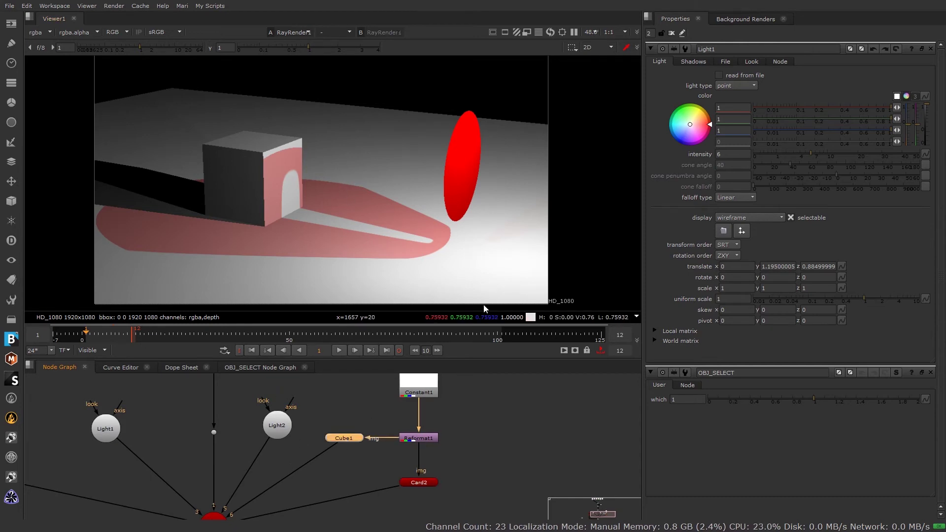
middle_drag(303, 436, 362, 419)
scroll(348, 430, down, 2)
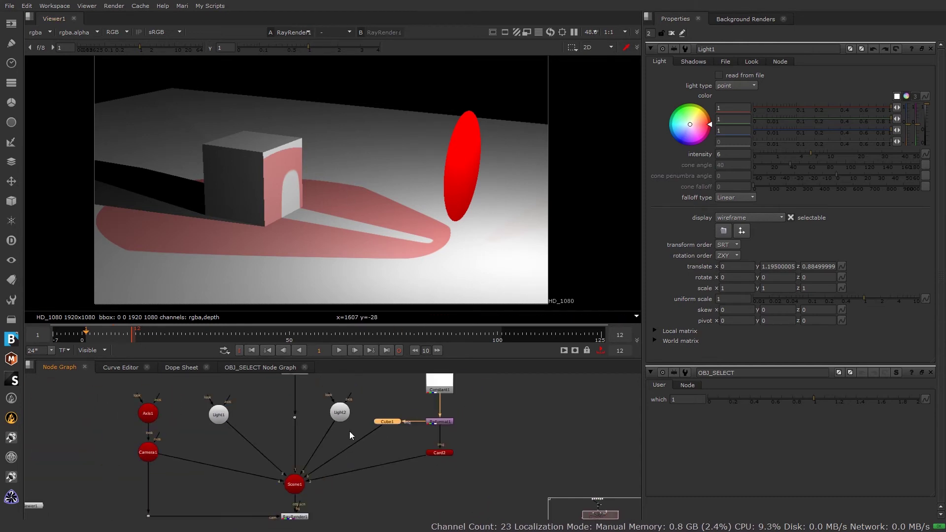
scroll(334, 468, up, 2)
middle_drag(305, 497, 355, 451)
click(353, 459)
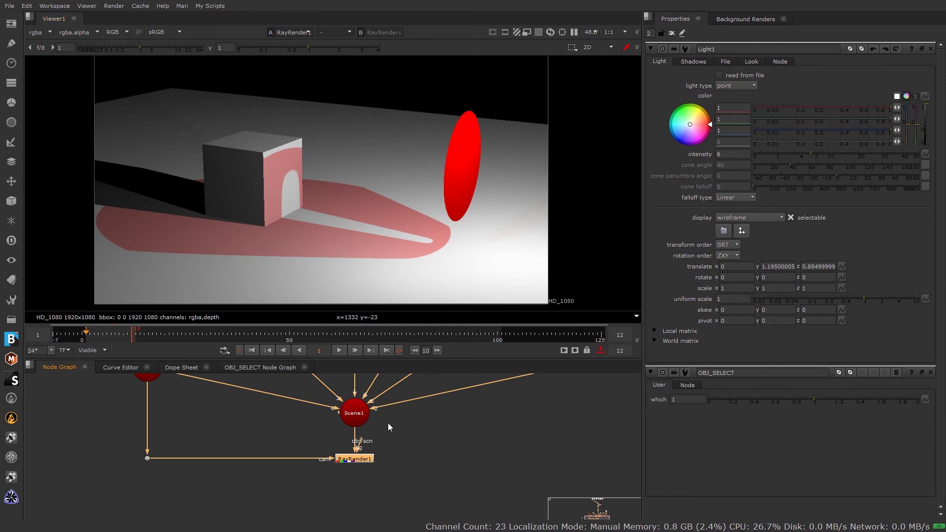
Review Light1's shadow settings and return to its main light settings.
middle_drag(401, 409, 331, 478)
click(191, 486)
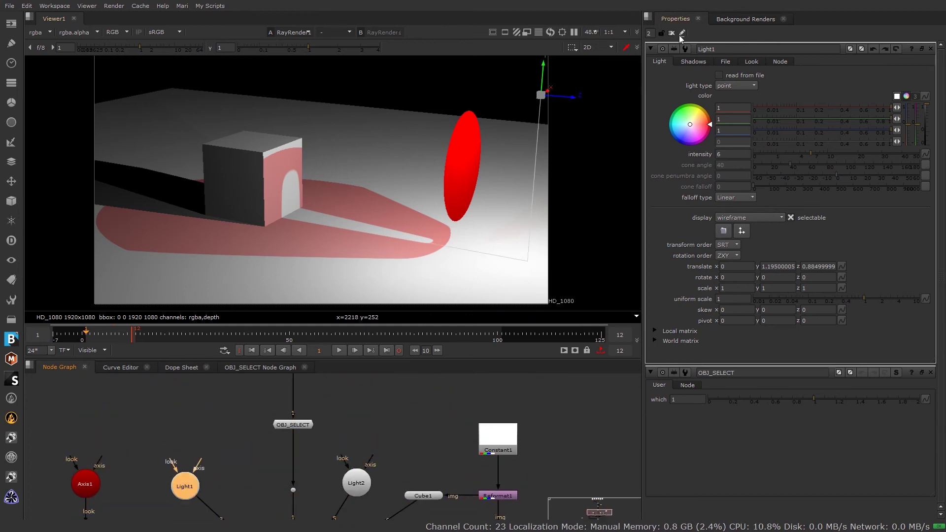
click(693, 61)
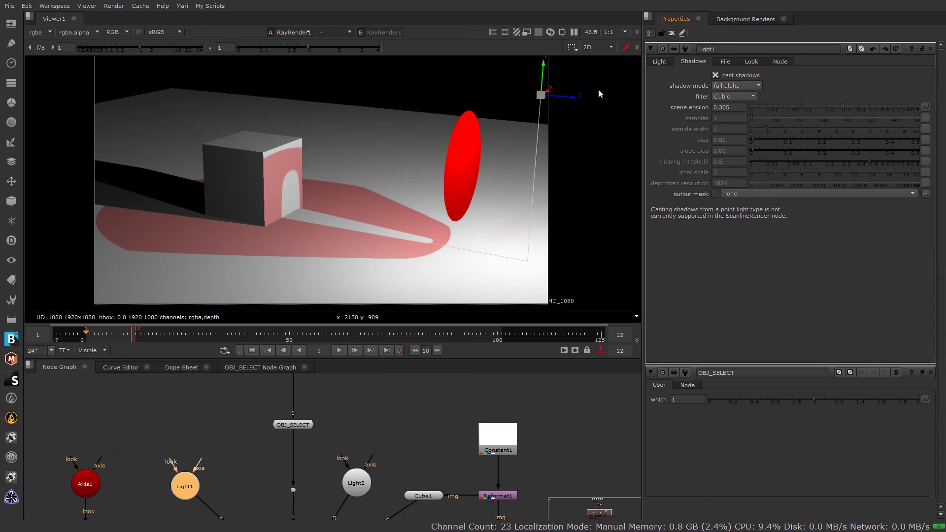
click(660, 62)
Switch the Text1 input from the red Constant2 branch to the Nuke icon's Reformat2 branch.
scroll(339, 410, down, 5)
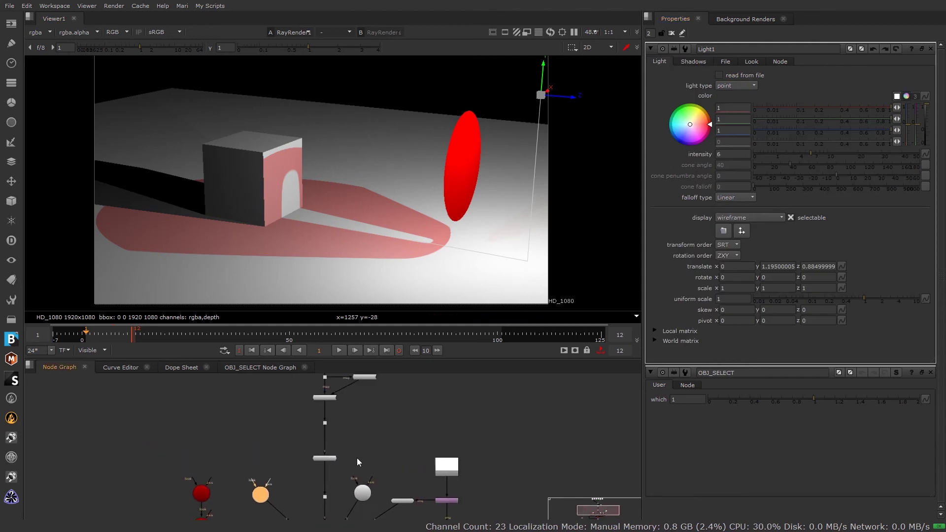
middle_drag(359, 463, 365, 478)
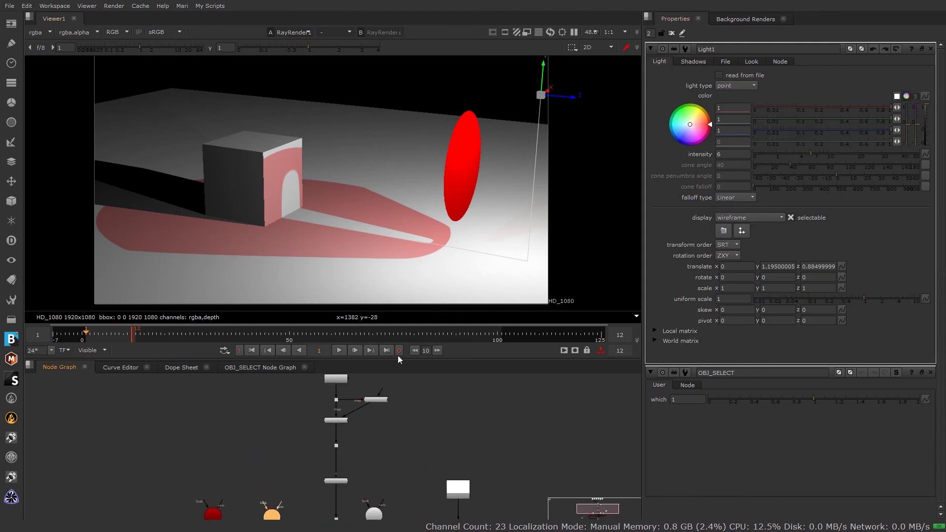
middle_drag(394, 381, 369, 469)
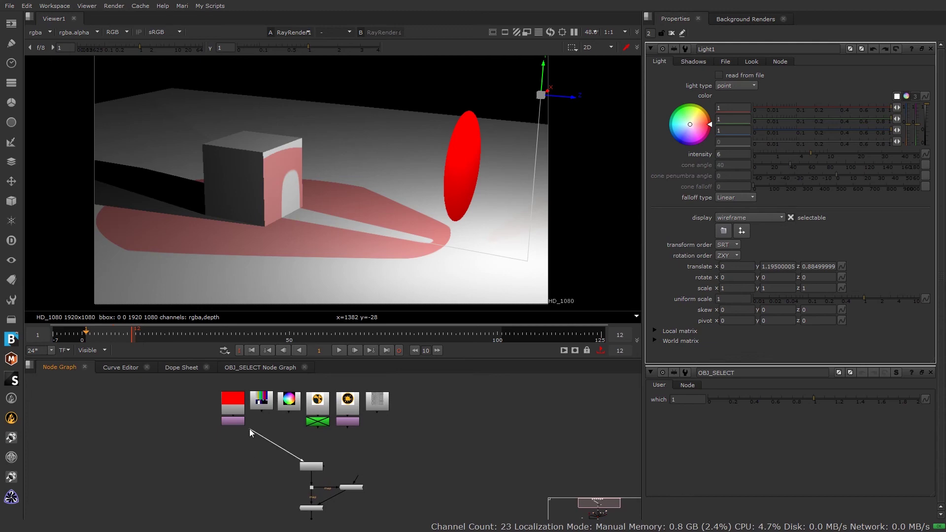
drag(253, 424, 318, 422)
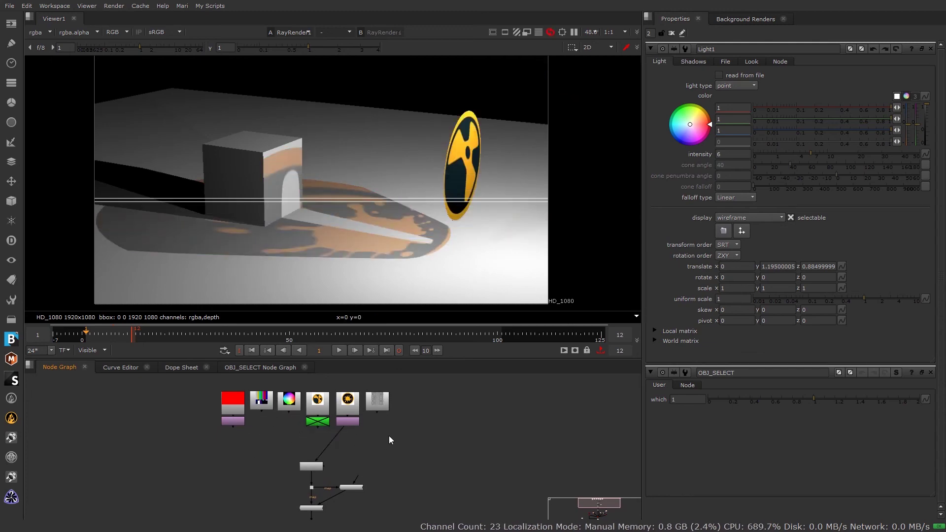